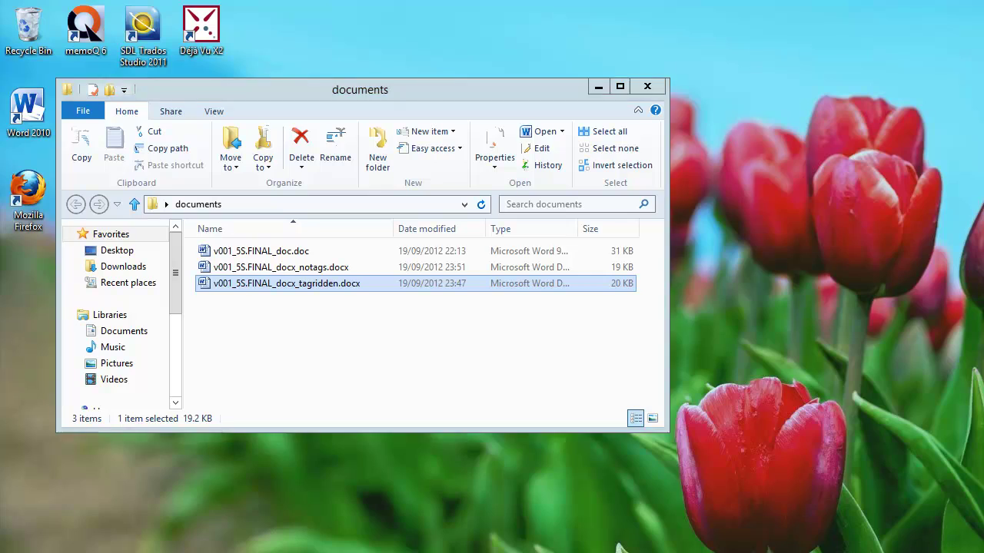
Open v001_5S.FINAL_docx_tagridden.docx in Word and show the Add-Ins toolbar commands
{"action": "key", "text": "Return"}
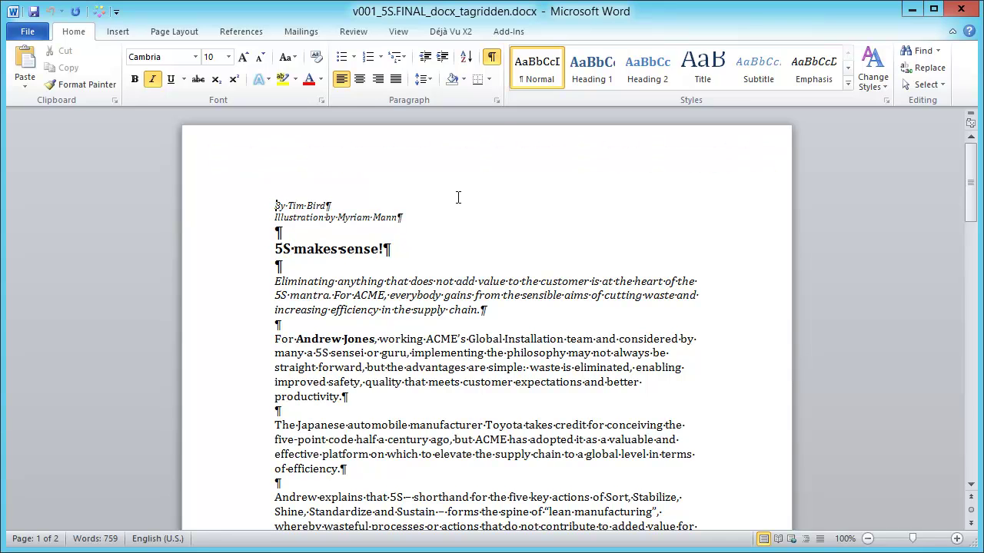
{"action": "left_click", "coordinate": [507, 31]}
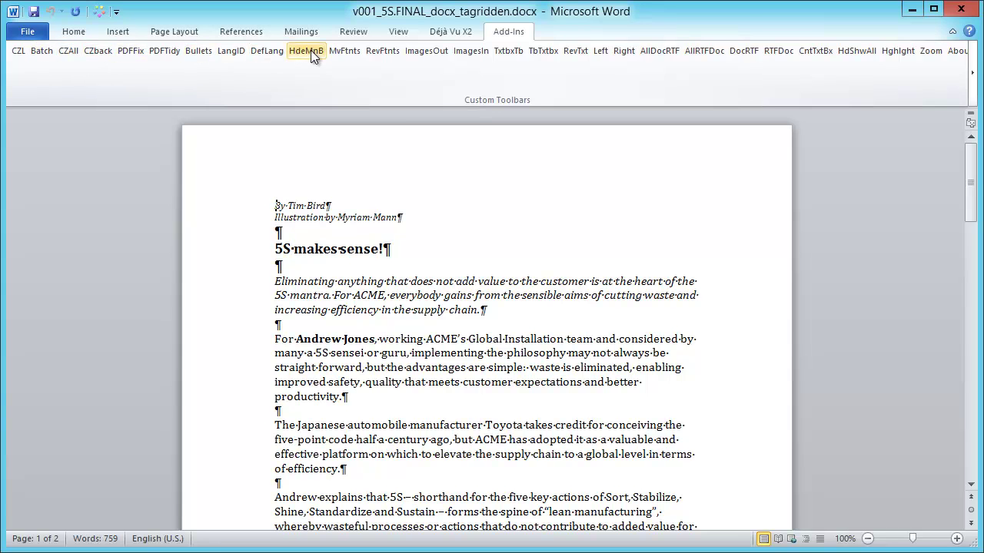
Read the CodeZapper add-in page in Firefox, then minimize the browser to return to Word
{"action": "left_click", "coordinate": [959, 57]}
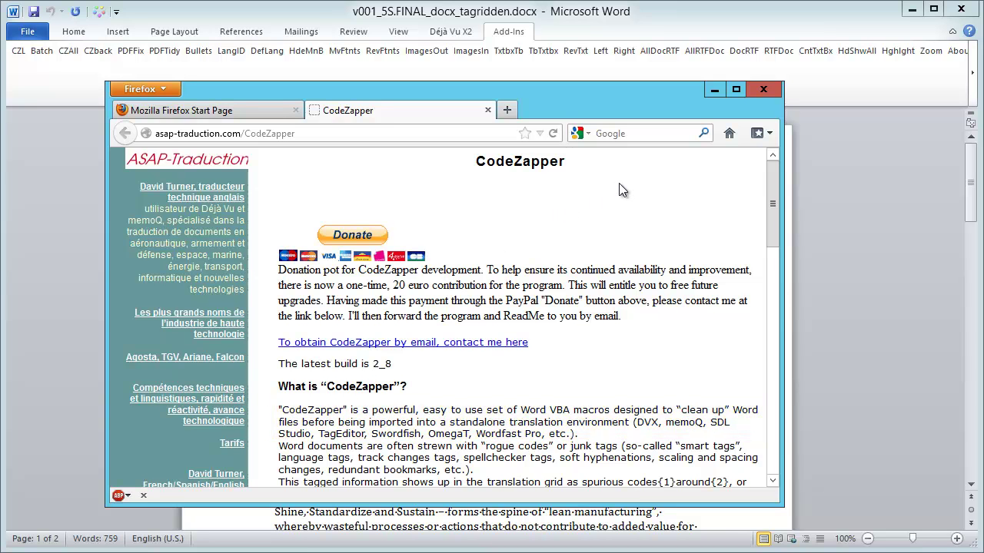
{"action": "left_click", "coordinate": [715, 89]}
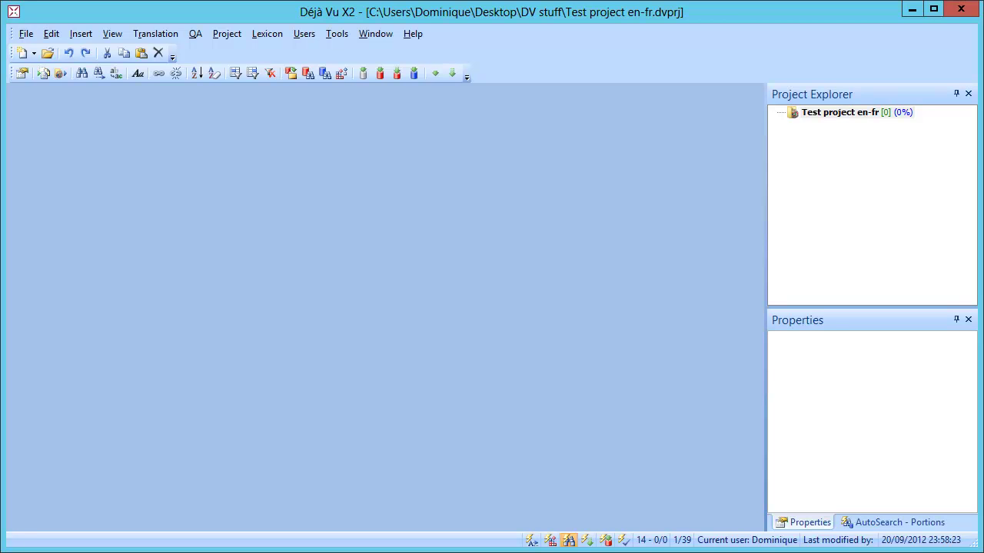
Add v001_5S.FINAL_docx_tagridden.docx as a source file to Test project en-fr
{"action": "left_click", "coordinate": [833, 115]}
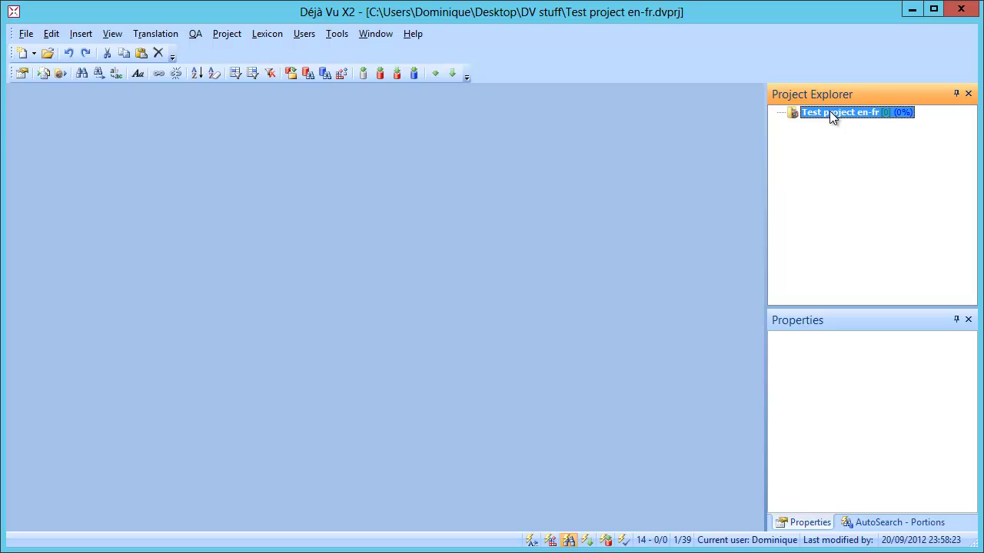
{"action": "right_click", "coordinate": [830, 114]}
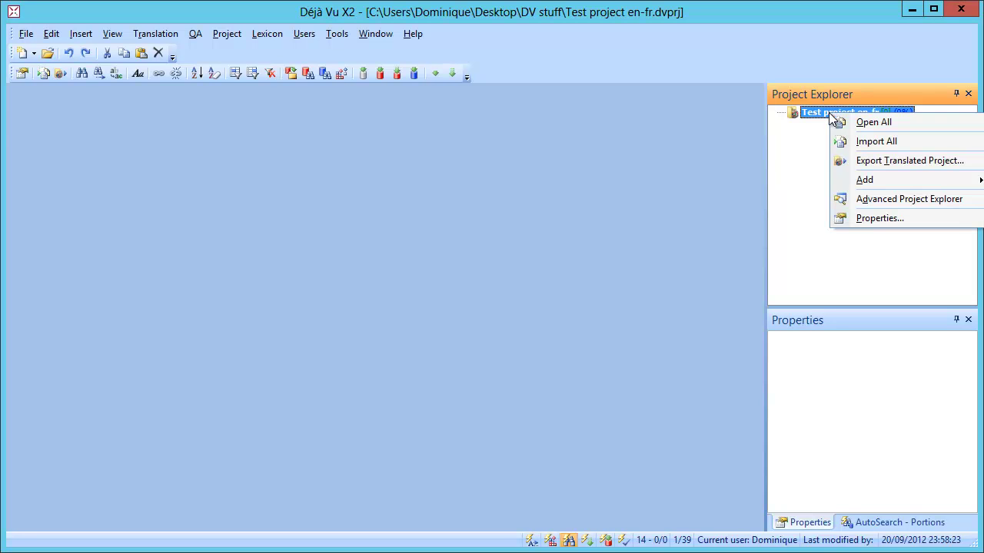
{"action": "mouse_move", "coordinate": [856, 176]}
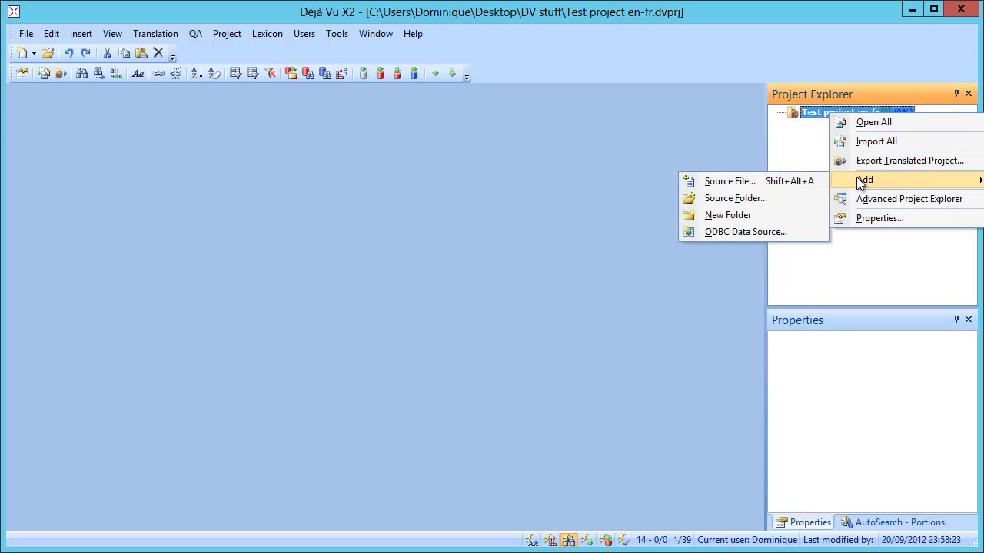
{"action": "left_click", "coordinate": [732, 177]}
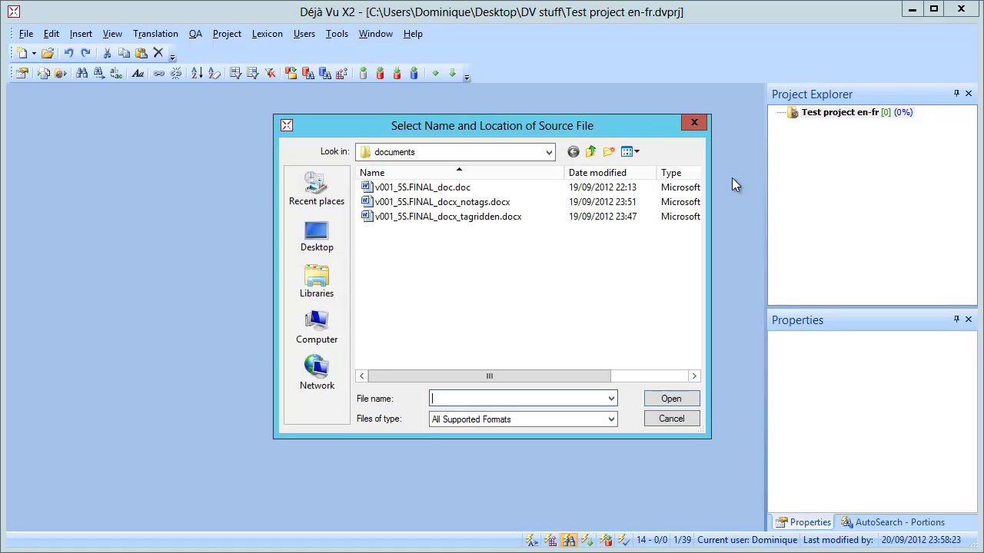
{"action": "left_click", "coordinate": [443, 217]}
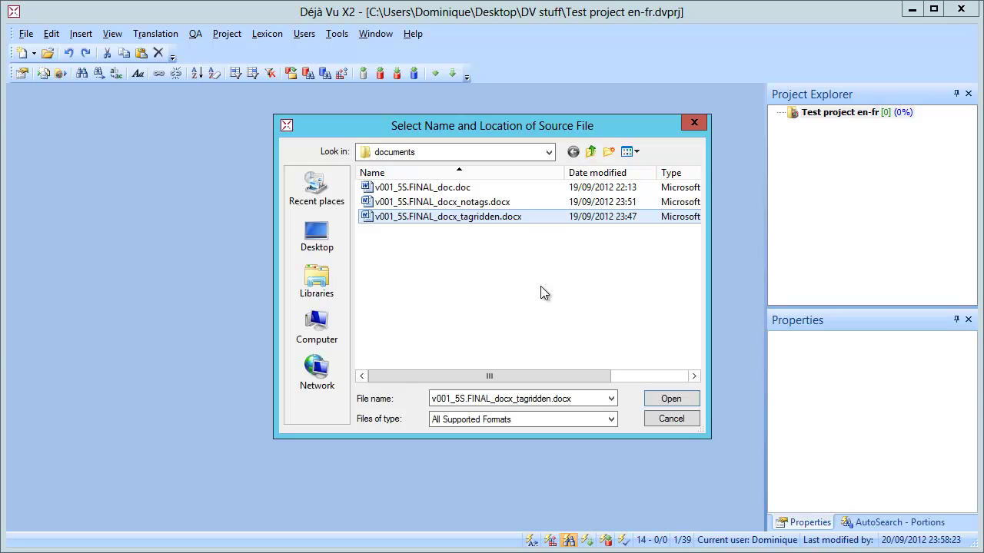
{"action": "left_click", "coordinate": [667, 403]}
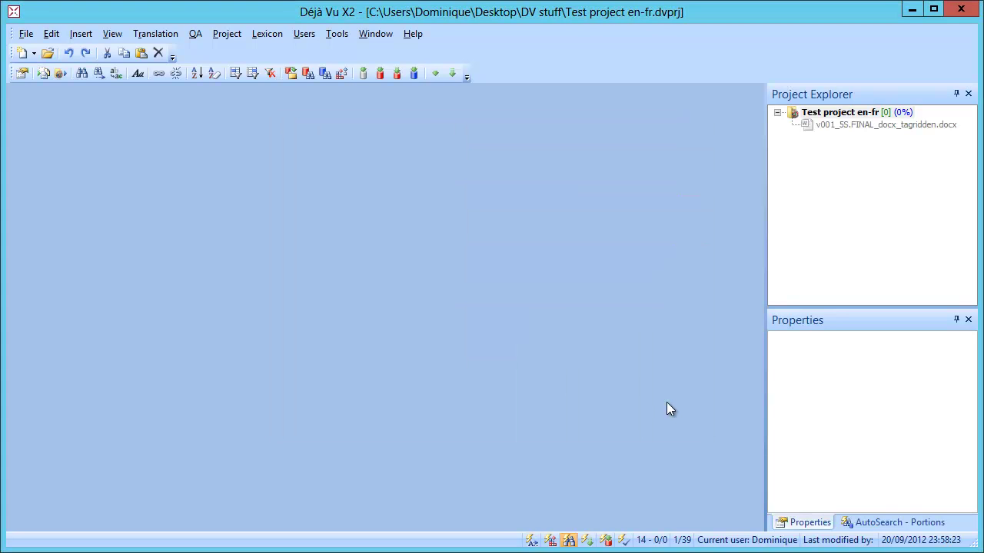
Switch off Run CodeZapper for the docx and import it, giving 775 segments
{"action": "left_click", "coordinate": [853, 125]}
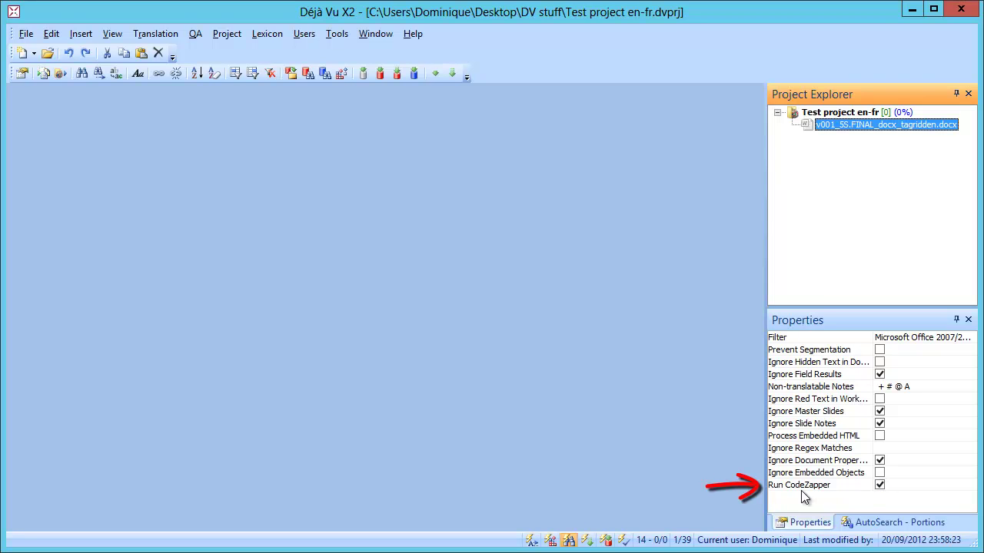
{"action": "left_click", "coordinate": [880, 485]}
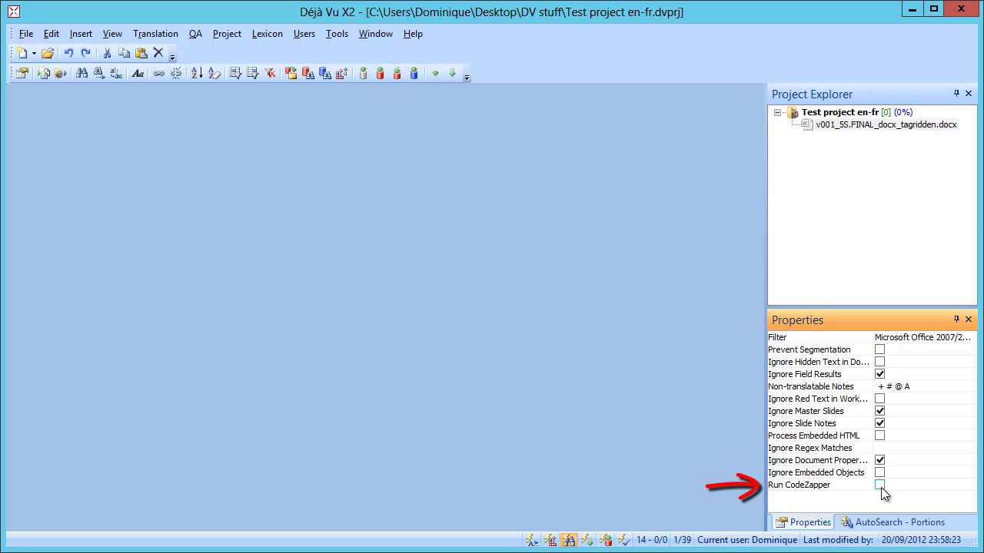
{"action": "left_click", "coordinate": [854, 125]}
{"action": "right_click", "coordinate": [855, 126]}
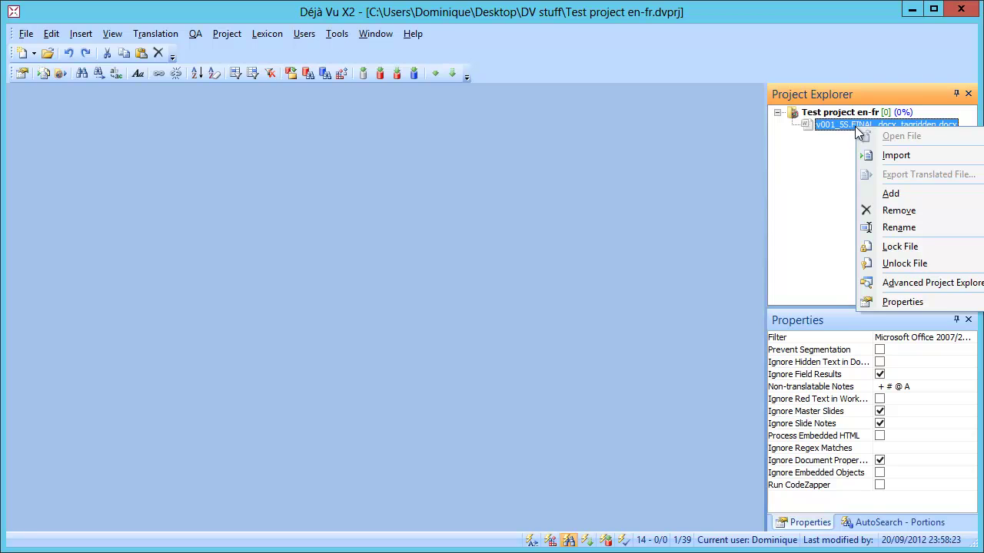
{"action": "left_click", "coordinate": [895, 155]}
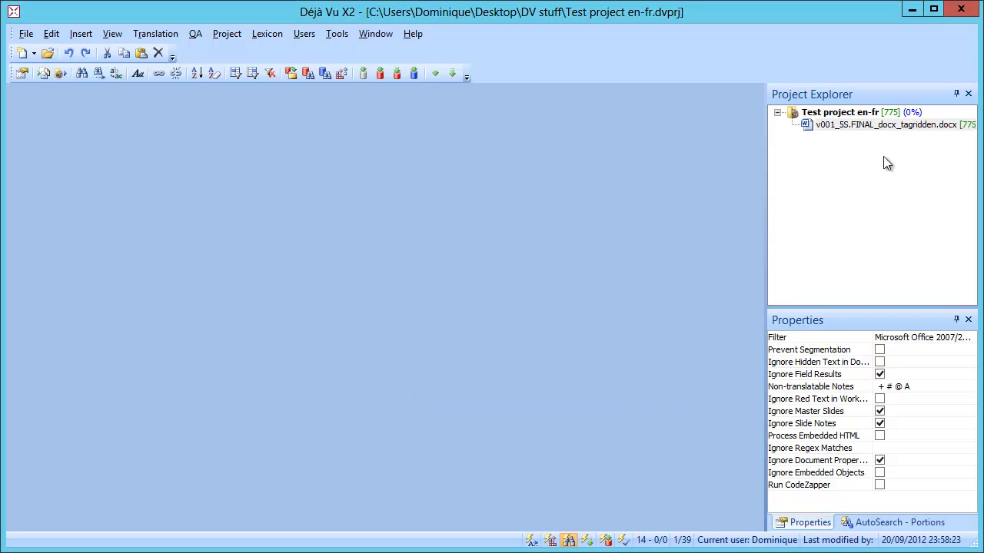
Open the imported tagridden file and scroll the grid to review inline codes up to {154}
{"action": "left_click", "coordinate": [843, 125]}
{"action": "right_click", "coordinate": [842, 124]}
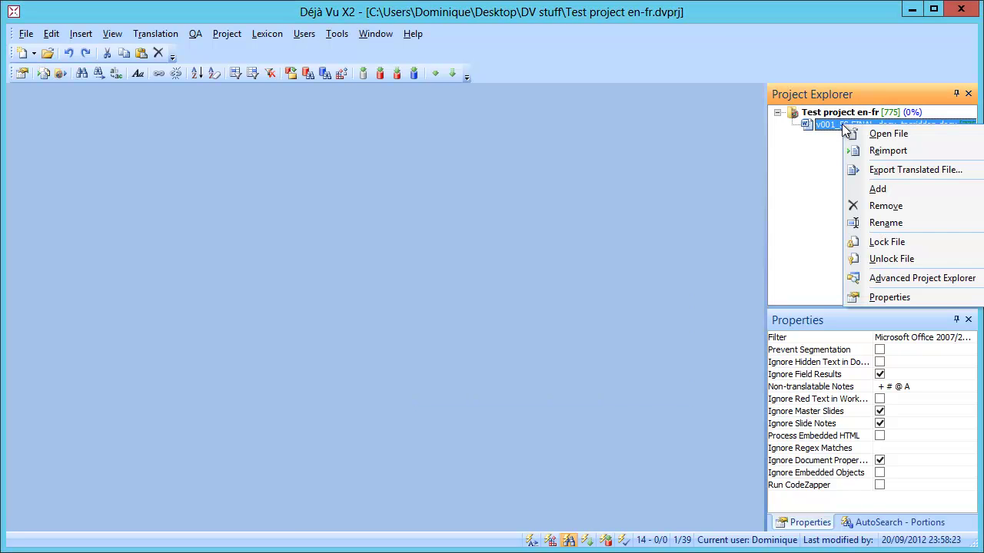
{"action": "left_click", "coordinate": [858, 131]}
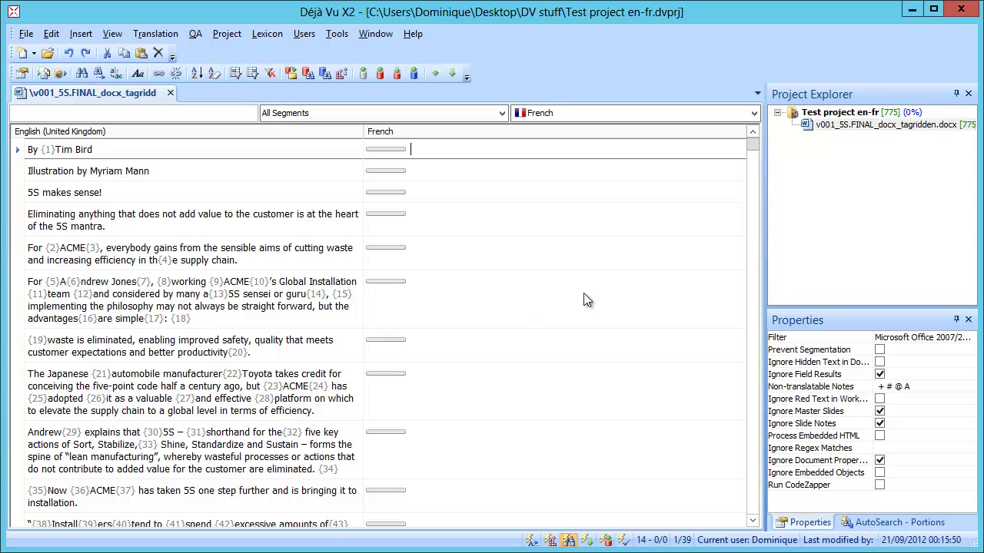
{"action": "left_click_drag", "start_coordinate": [753, 144], "coordinate": [776, 542]}
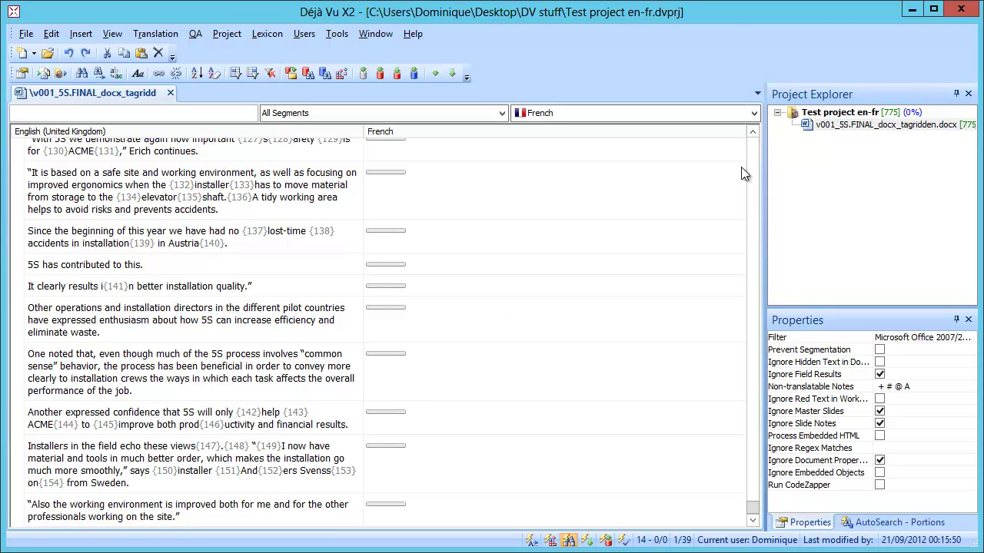
{"action": "left_click", "coordinate": [752, 136]}
{"action": "left_click", "coordinate": [752, 135]}
{"action": "left_click", "coordinate": [752, 135]}
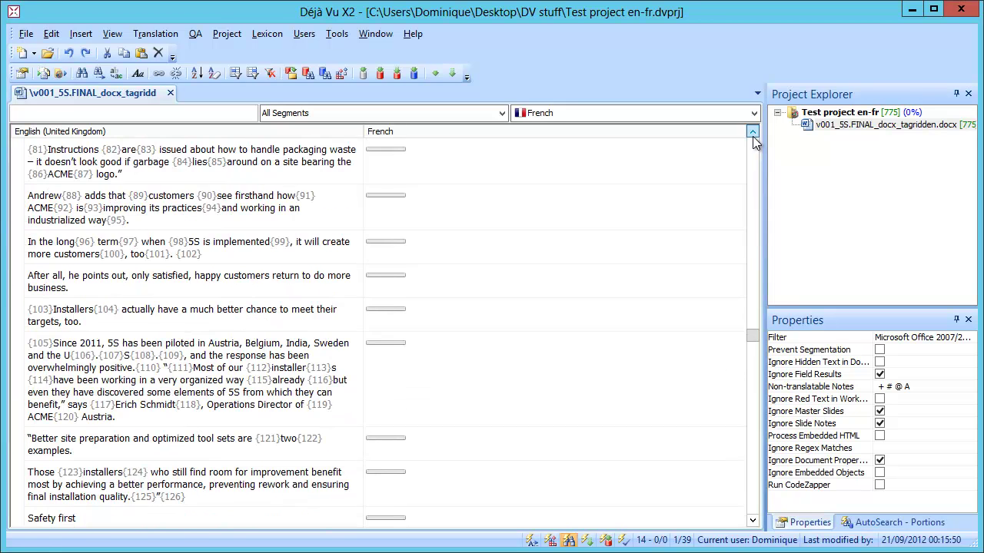
{"action": "left_click", "coordinate": [752, 136]}
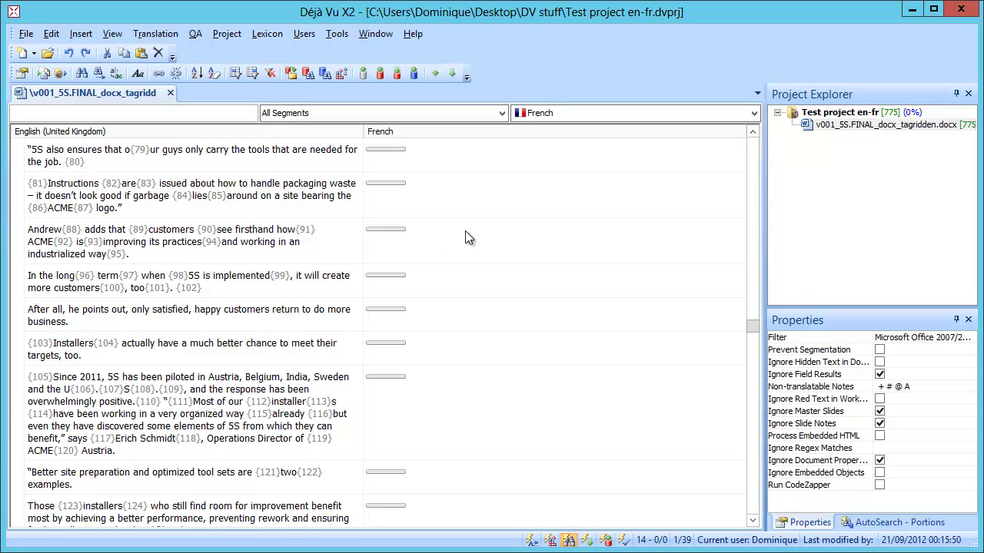
Close the open document and turn Run CodeZapper back on in the file's Properties
{"action": "right_click", "coordinate": [858, 121]}
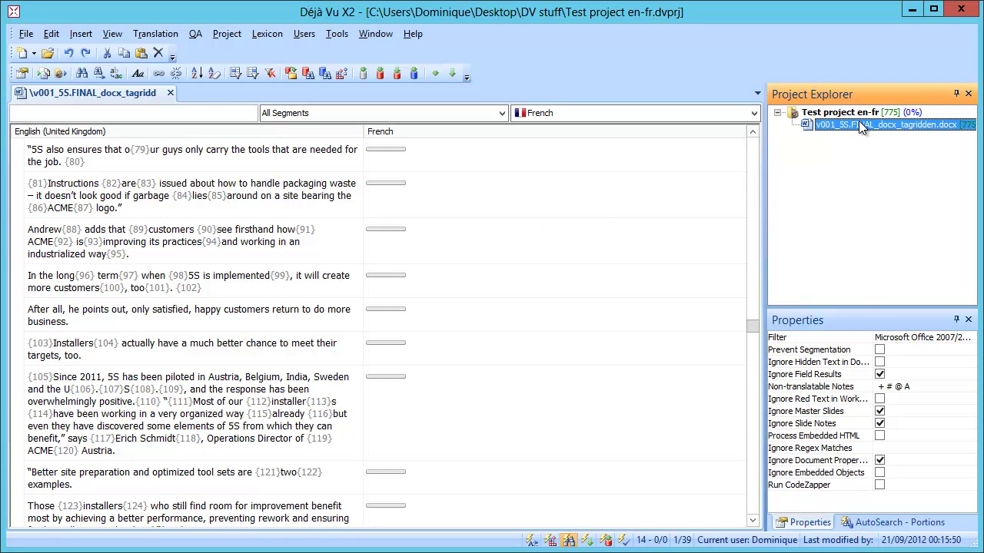
{"action": "left_click", "coordinate": [171, 94]}
{"action": "left_click", "coordinate": [171, 94]}
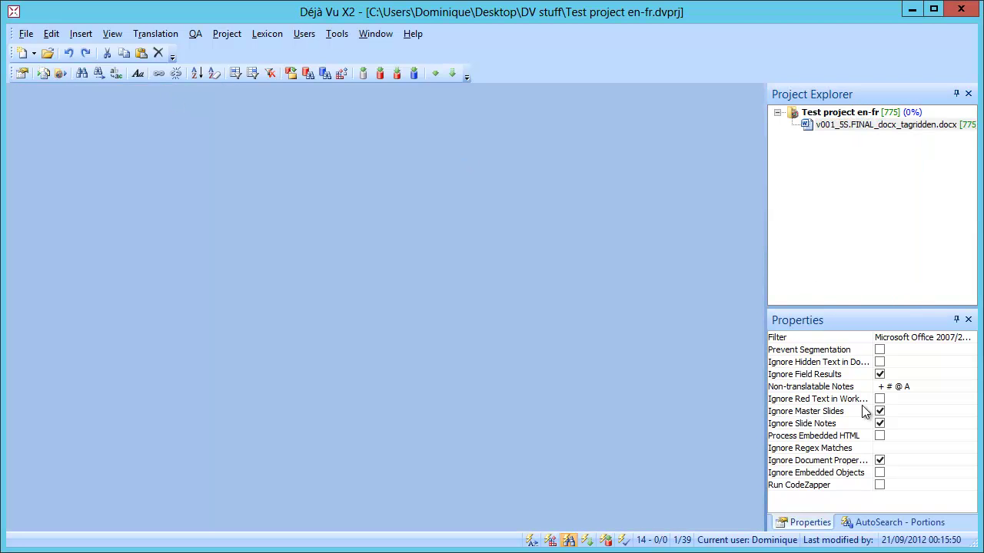
{"action": "left_click", "coordinate": [879, 486]}
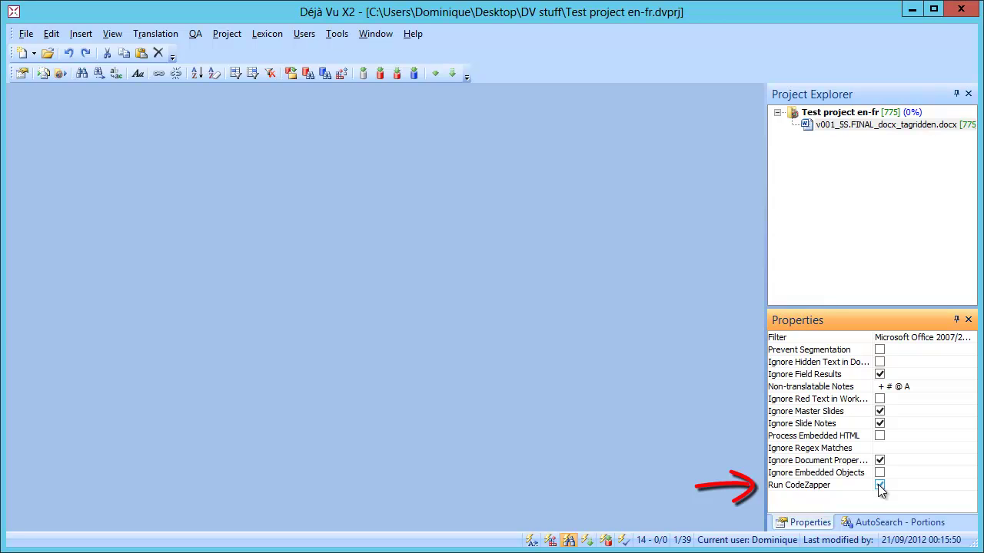
Reimport the docx, confirming the replacement, and reopen it at 763 segments
{"action": "left_click", "coordinate": [842, 128]}
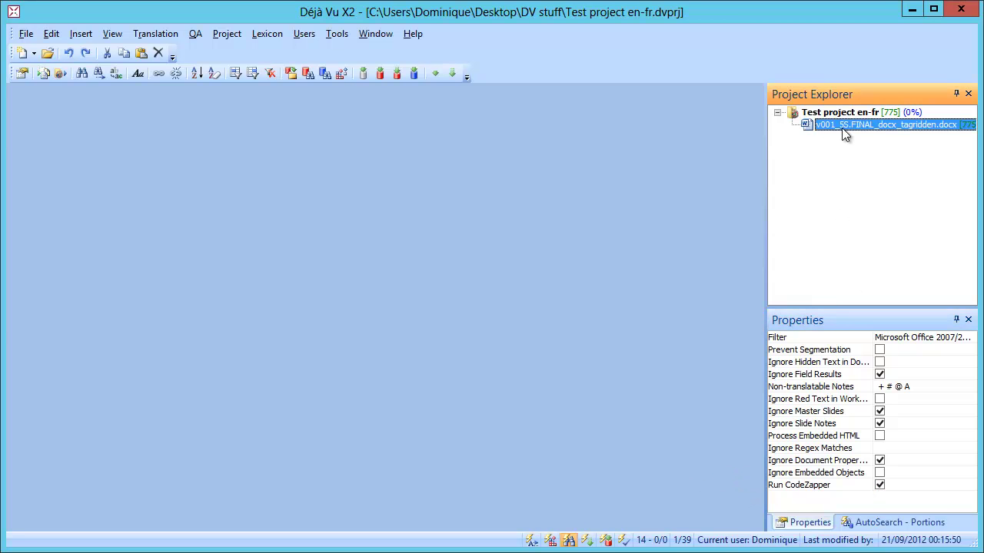
{"action": "right_click", "coordinate": [842, 129]}
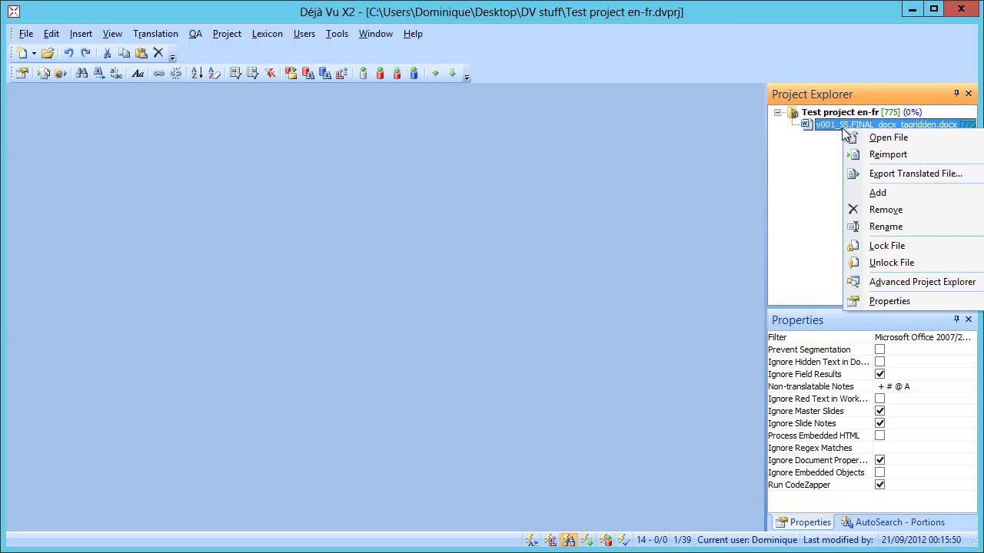
{"action": "left_click", "coordinate": [876, 155]}
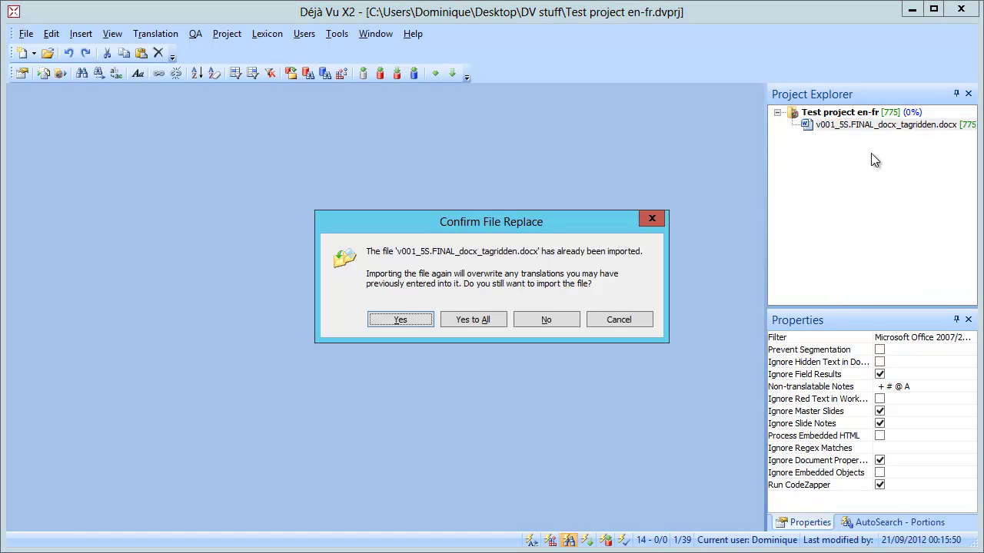
{"action": "left_click", "coordinate": [417, 319]}
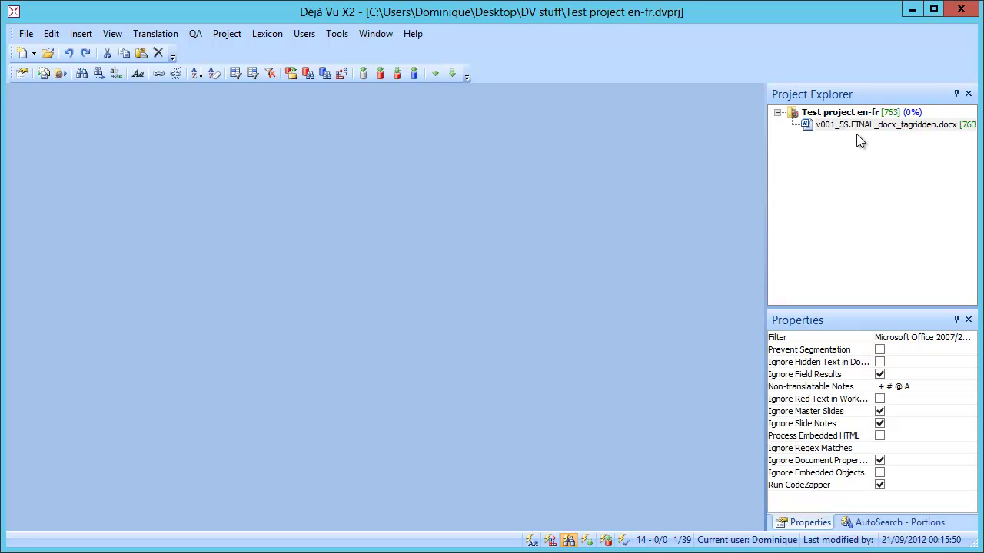
{"action": "left_click", "coordinate": [857, 128]}
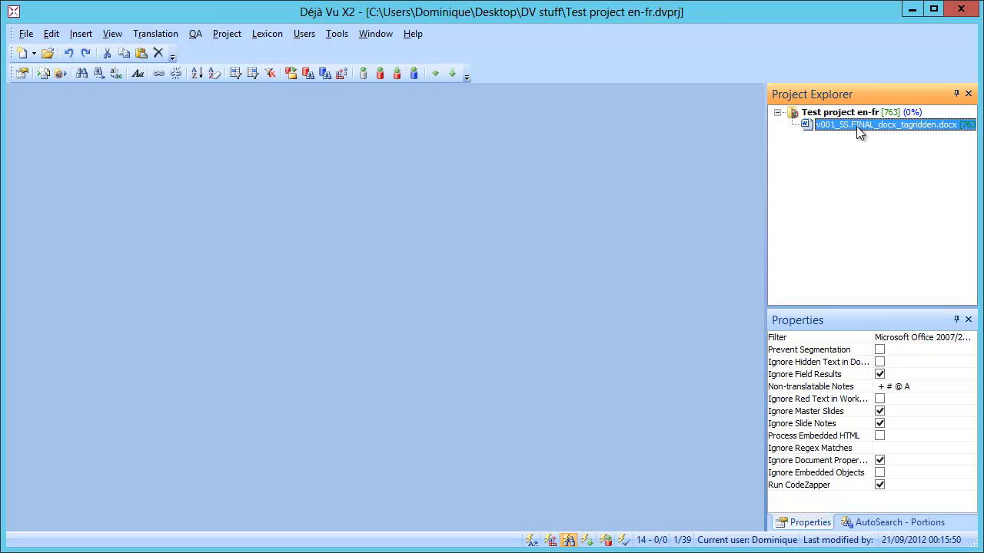
{"action": "right_click", "coordinate": [856, 126]}
{"action": "left_click", "coordinate": [888, 140]}
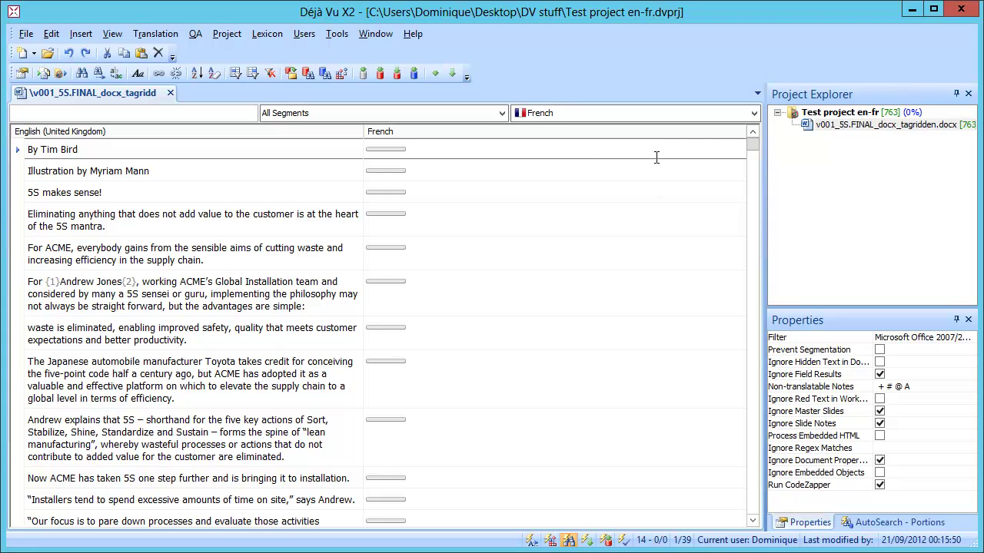
Scroll through the reimported segments, confirming only inline codes {6}–{9} remain in one sentence
{"action": "left_click_drag", "start_coordinate": [753, 147], "coordinate": [769, 544]}
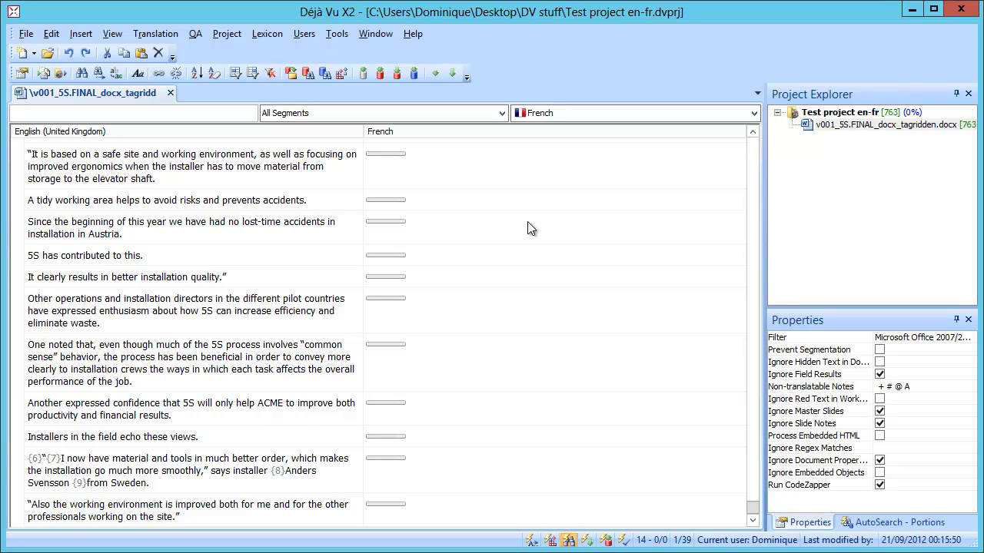
{"action": "scroll", "coordinate": [52, 275], "scroll_direction": "up", "scroll_amount": 5}
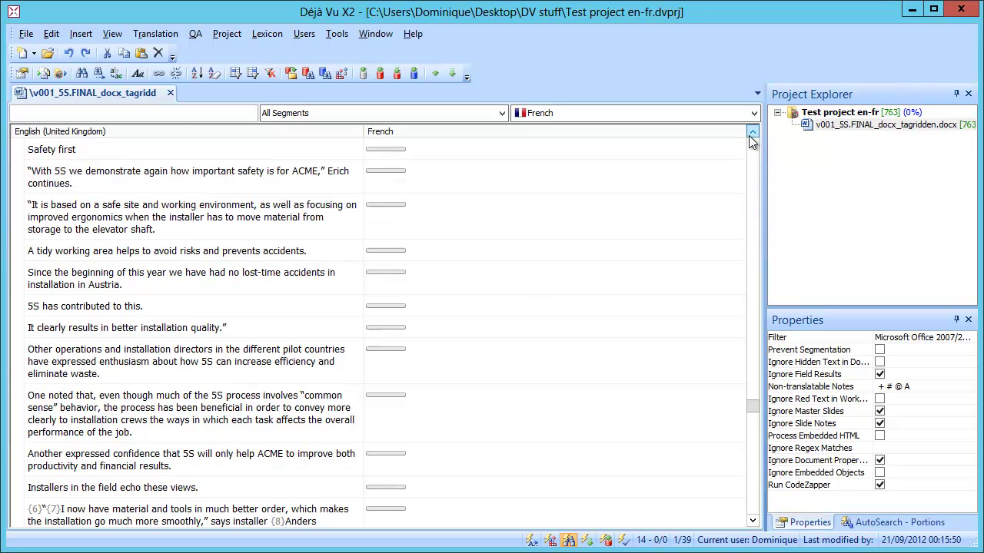